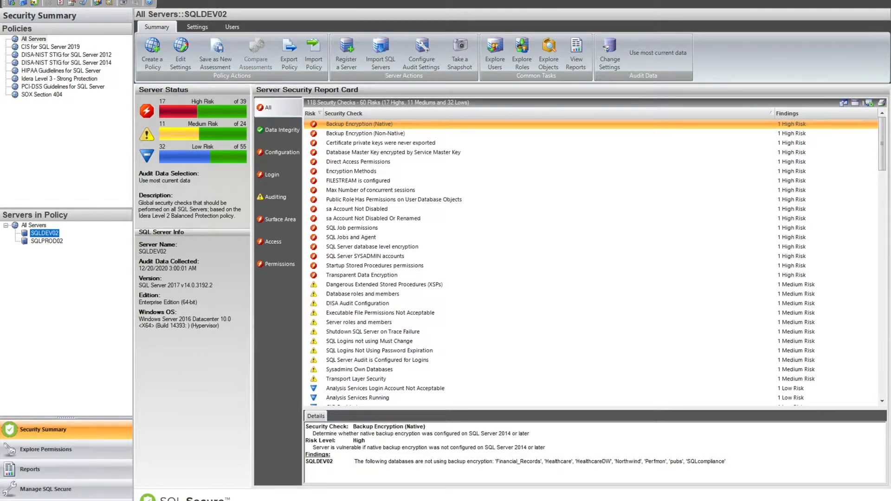
Step: Start registering a SQL Server of type Azure SQL Database, with idera-pm.database.windows.net as the server and the default port
{"action": "left_click", "coordinate": [11, 0]}
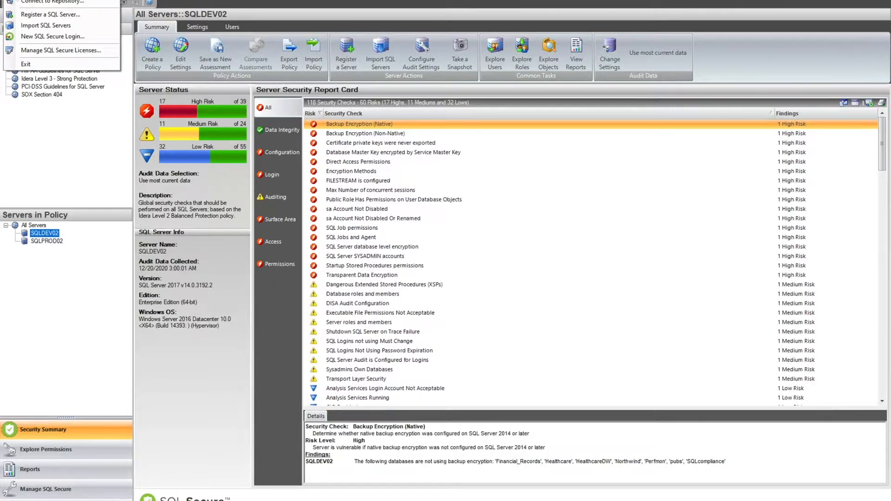
{"action": "left_click", "coordinate": [50, 15]}
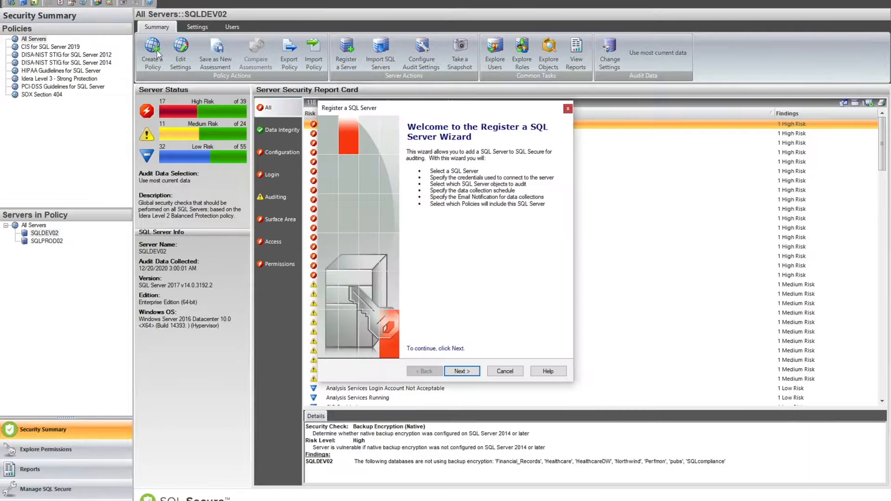
{"action": "left_click", "coordinate": [462, 371]}
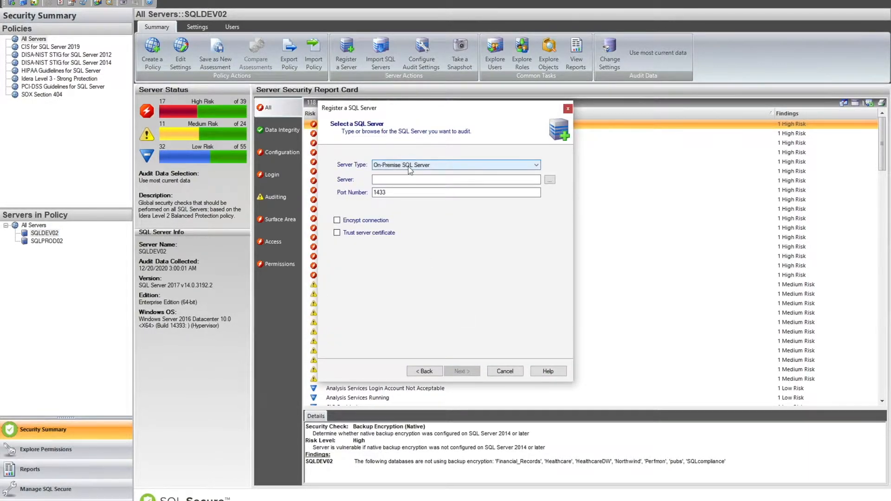
{"action": "left_click", "coordinate": [409, 166]}
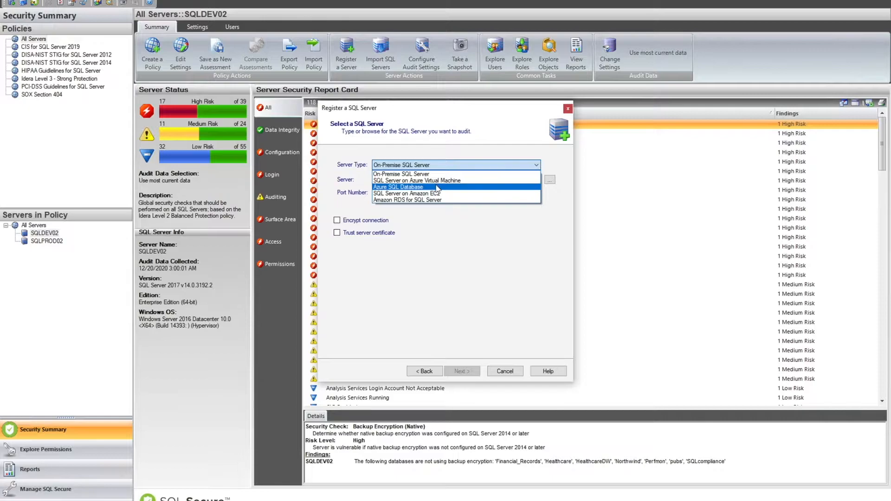
{"action": "left_click", "coordinate": [436, 187]}
{"action": "left_click", "coordinate": [404, 180]}
{"action": "type", "text": "idera-pm.database.windows.net"}
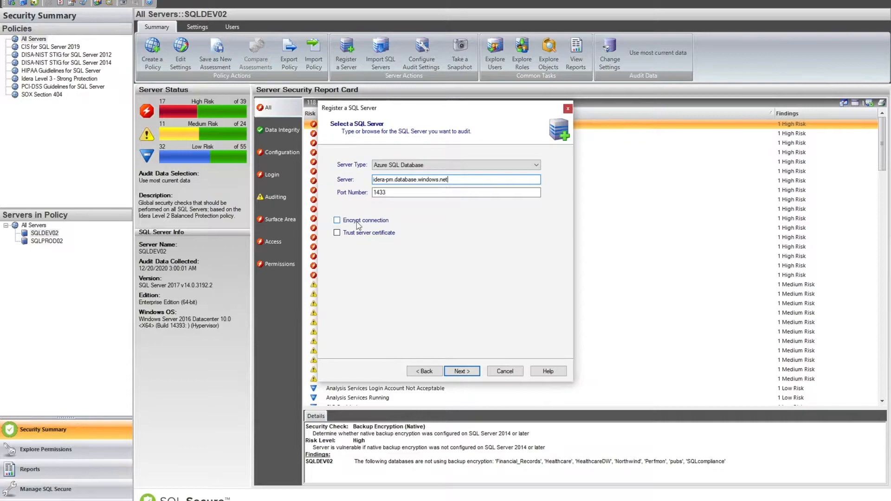
{"action": "left_click", "coordinate": [471, 373]}
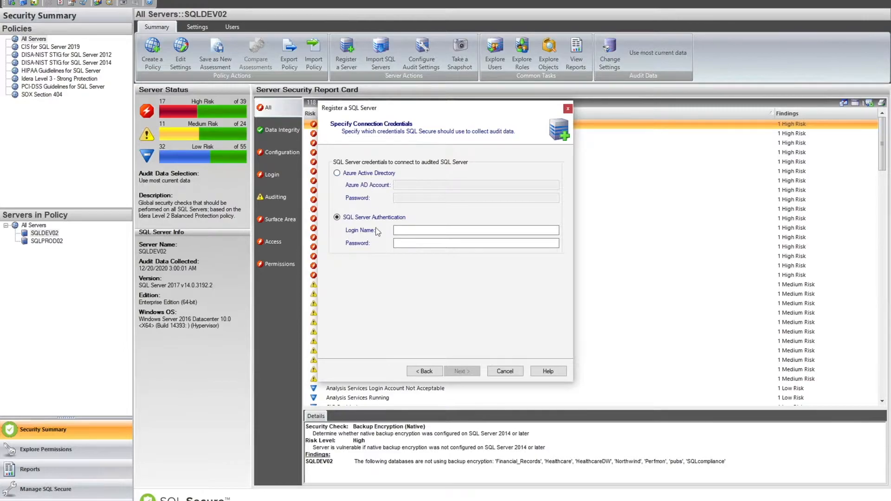
Step: Compare the Azure Active Directory and SQL Server Authentication credential options, and cancel the server registration
{"action": "left_click", "coordinate": [374, 174]}
{"action": "left_click", "coordinate": [367, 218]}
{"action": "left_click", "coordinate": [505, 371]}
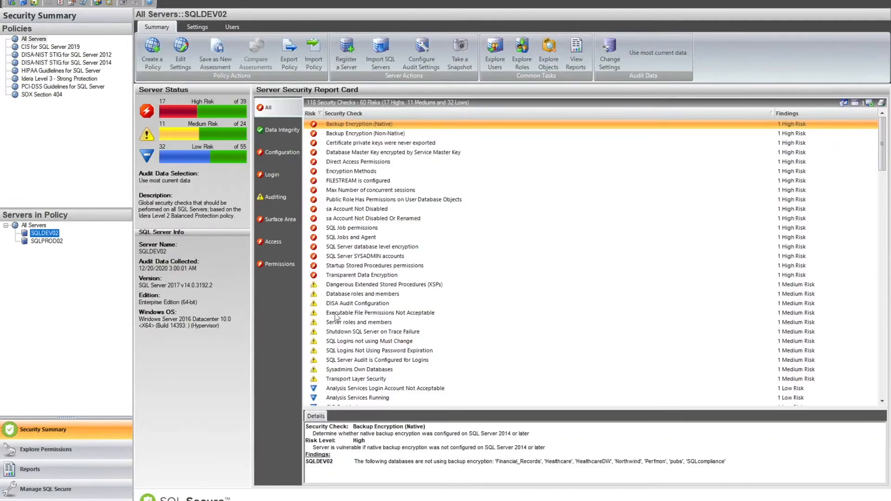
Step: Open the properties of SQLDEV02 and examine the details of its Default rule audit filter
{"action": "right_click", "coordinate": [49, 236]}
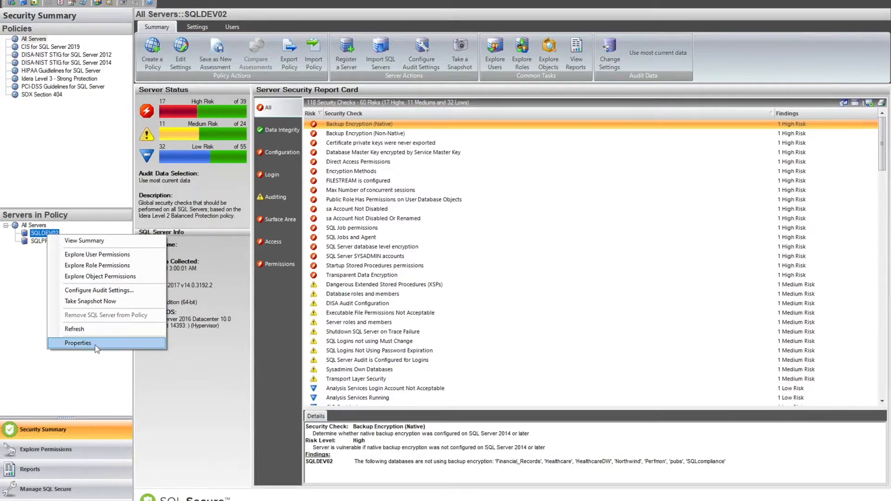
{"action": "left_click", "coordinate": [99, 343]}
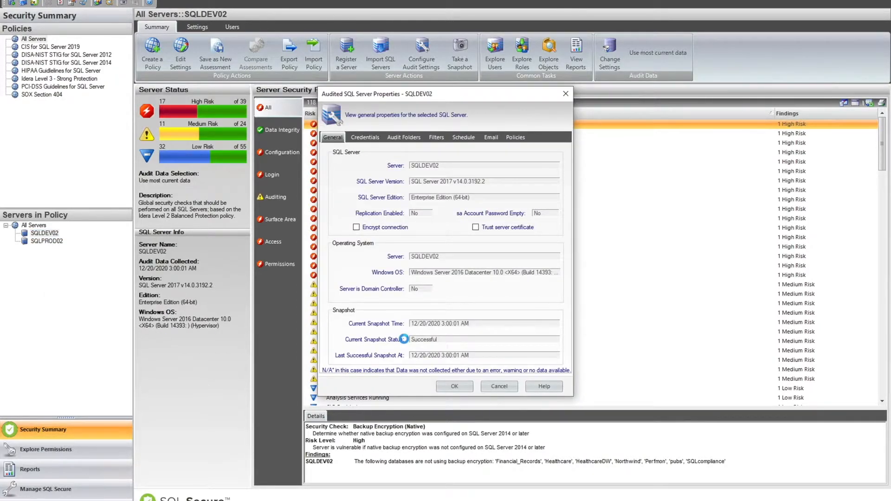
{"action": "left_click", "coordinate": [436, 138]}
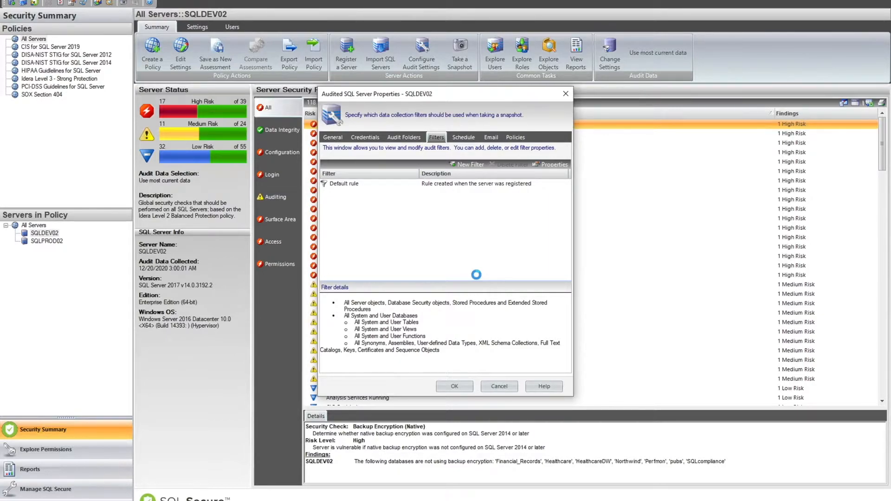
{"action": "left_click", "coordinate": [345, 185]}
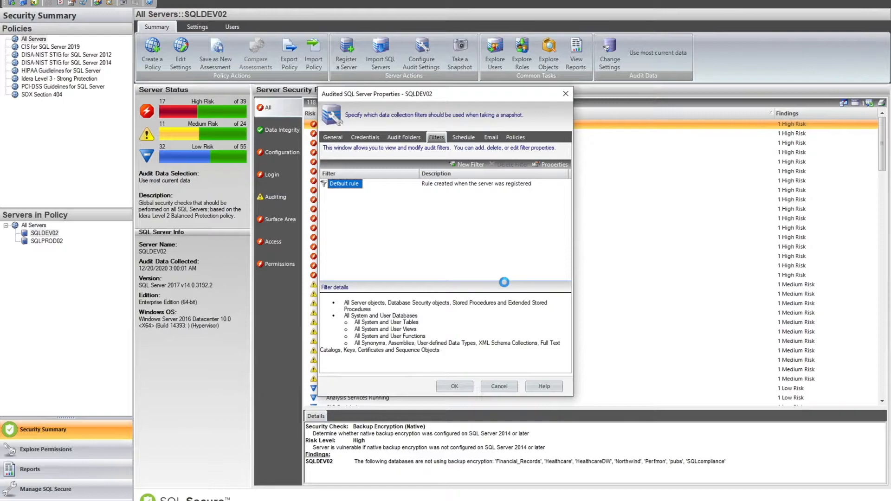
Step: Start adding a new audit filter named DEMO to SQLDEV02 and proceed to its database object selection
{"action": "left_click", "coordinate": [467, 164]}
{"action": "left_click", "coordinate": [464, 372]}
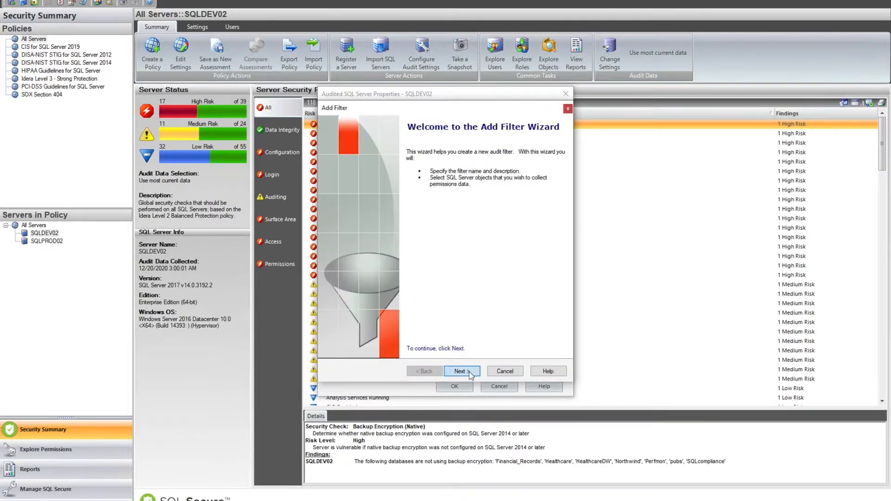
{"action": "type", "text": "DEMO"}
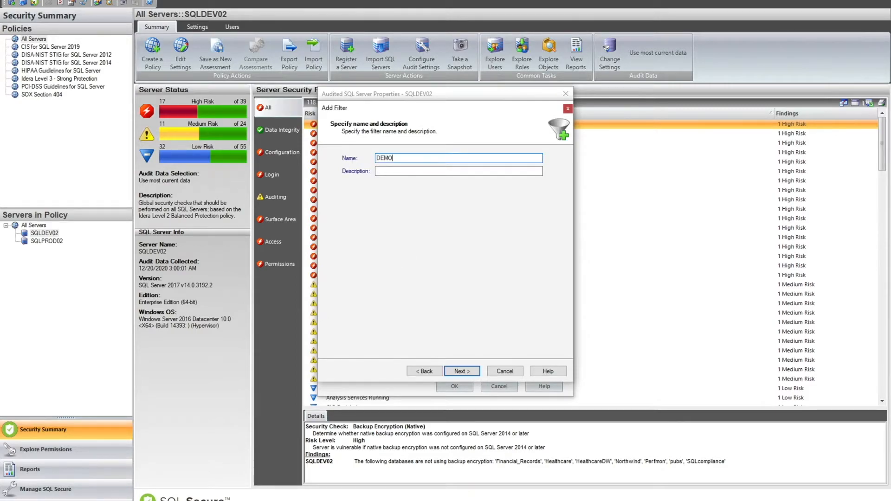
{"action": "left_click", "coordinate": [469, 376]}
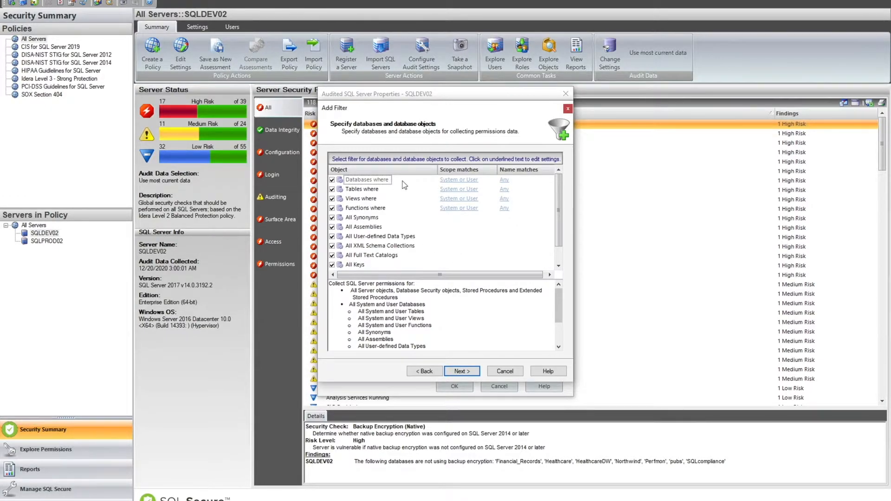
Step: Inspect the scope choices and name-matching options for databases in the new filter, and cancel adding the filter
{"action": "left_click", "coordinate": [460, 181]}
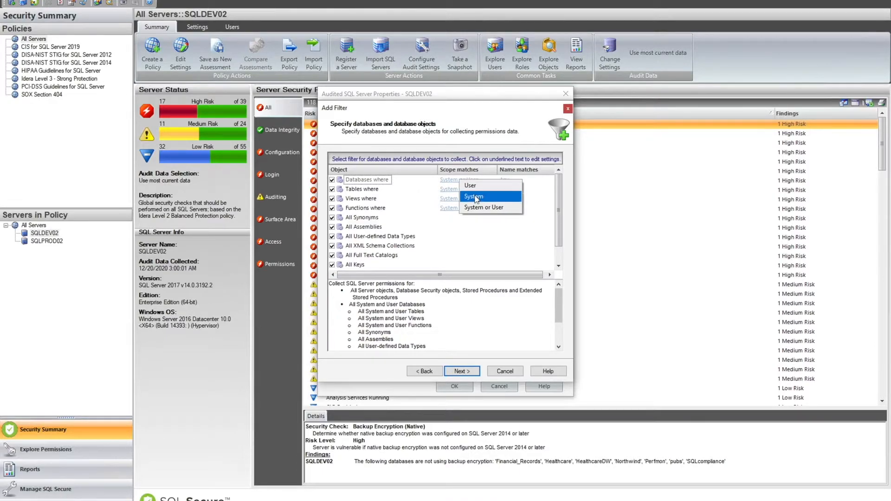
{"action": "left_click", "coordinate": [425, 246]}
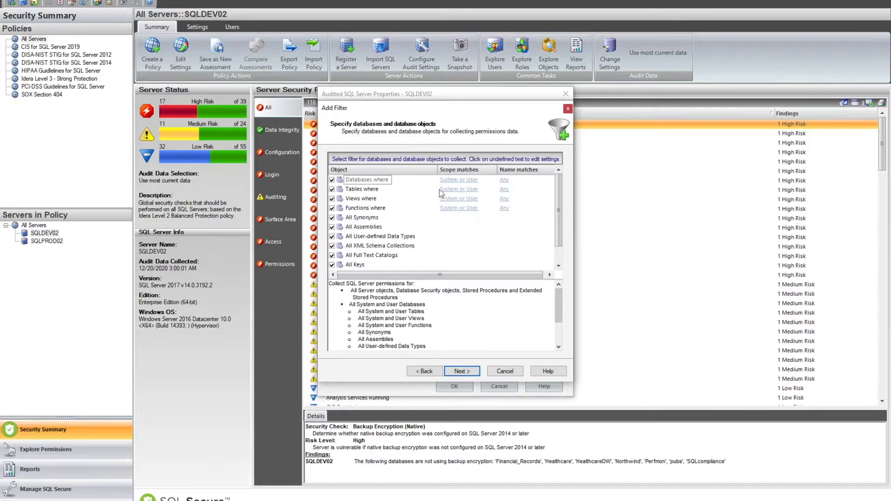
{"action": "left_click", "coordinate": [503, 180]}
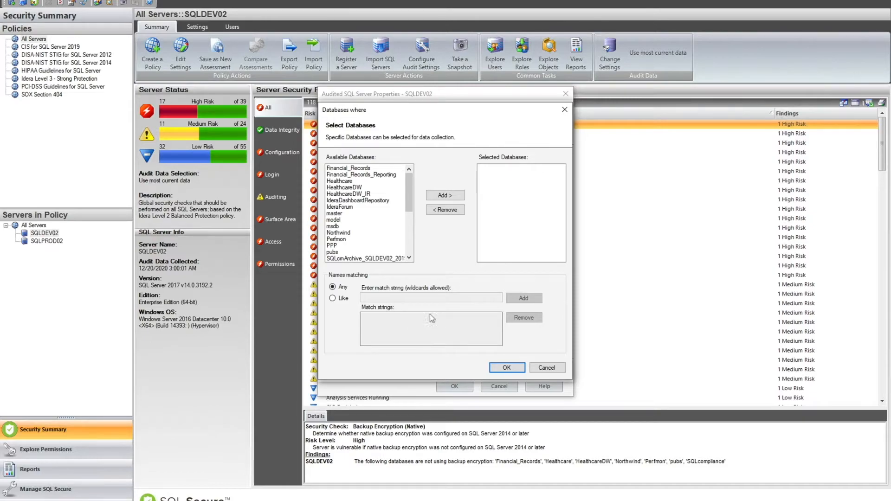
{"action": "left_click", "coordinate": [565, 109]}
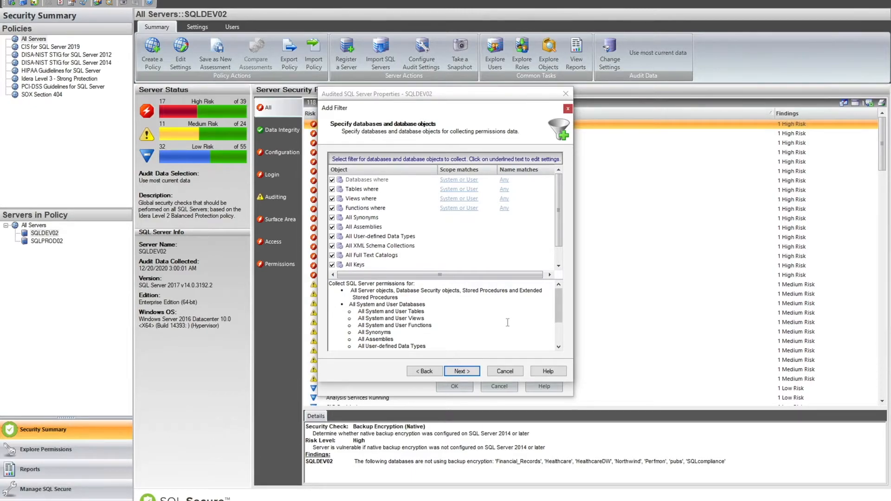
{"action": "left_click", "coordinate": [505, 371]}
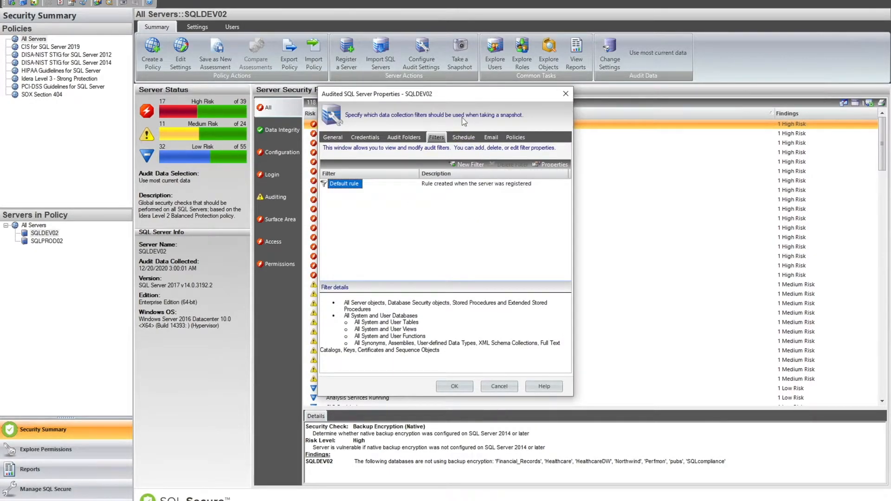
Step: Review the snapshot collection schedule's daily and weekly options, discard the schedule edits, and check the snapshot retention setting
{"action": "left_click", "coordinate": [463, 138]}
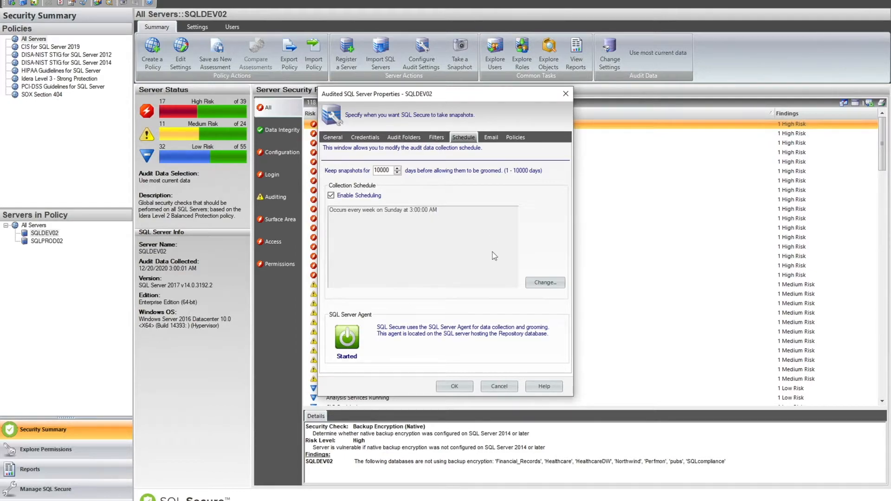
{"action": "left_click", "coordinate": [543, 282]}
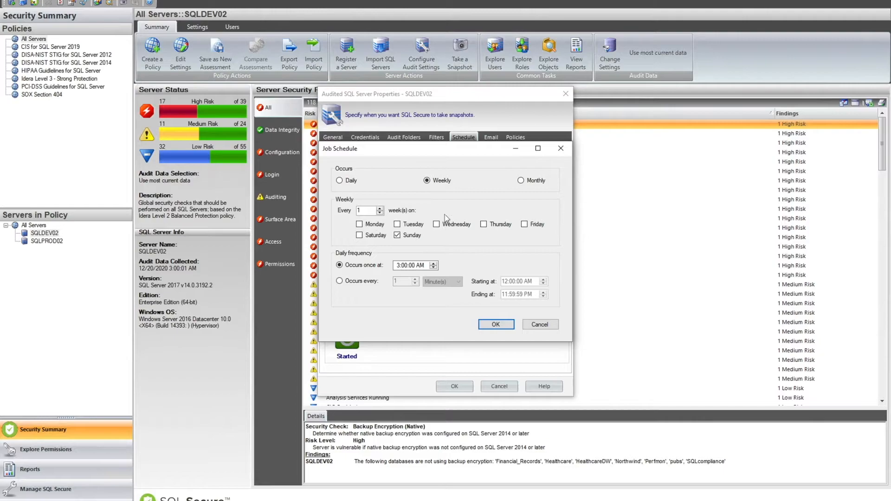
{"action": "left_click", "coordinate": [352, 184]}
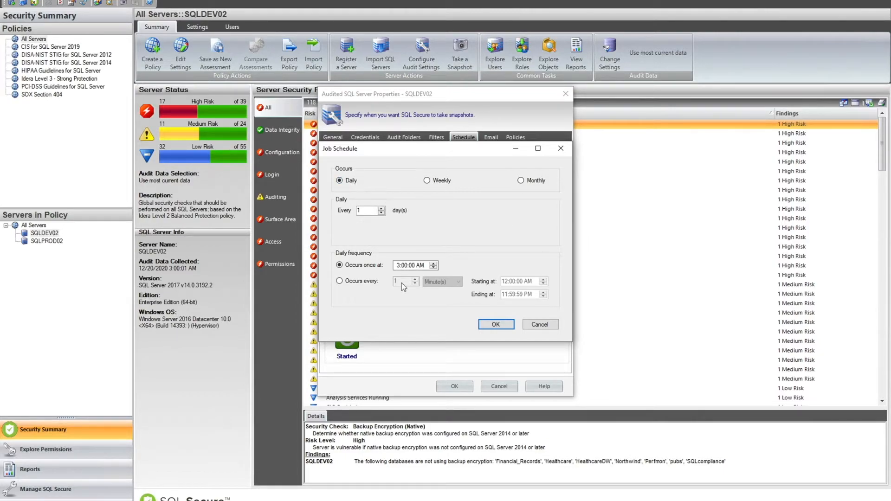
{"action": "left_click", "coordinate": [429, 181]}
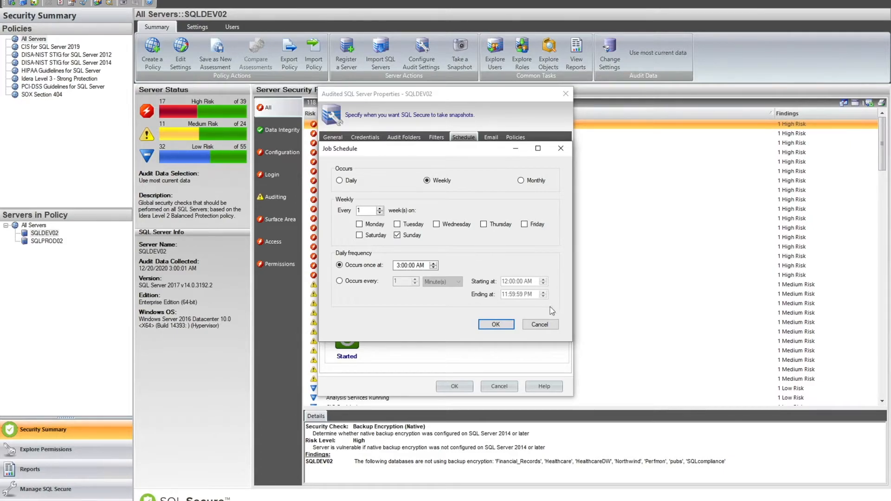
{"action": "left_click", "coordinate": [540, 325]}
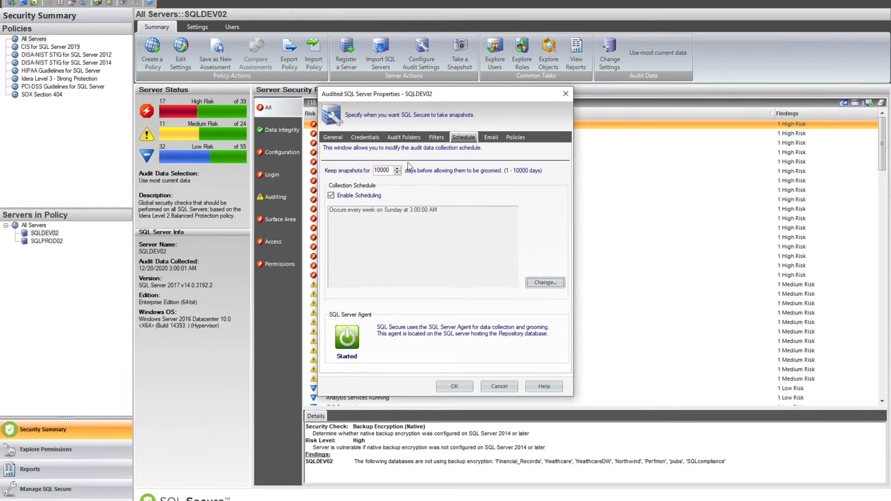
{"action": "double_click", "coordinate": [393, 170]}
Step: Set the email notifications to Always after data collection and to Any Risk for security findings
{"action": "left_click", "coordinate": [490, 137]}
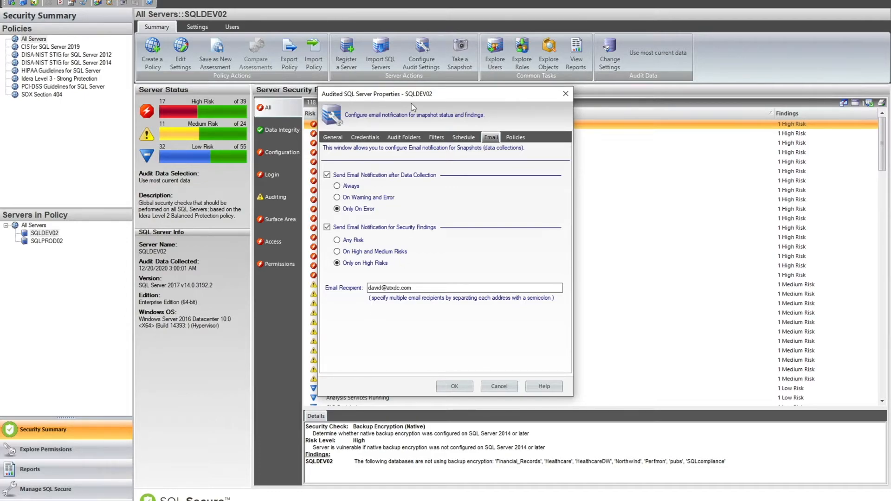
{"action": "left_click_drag", "start_coordinate": [412, 97], "coordinate": [484, 95]}
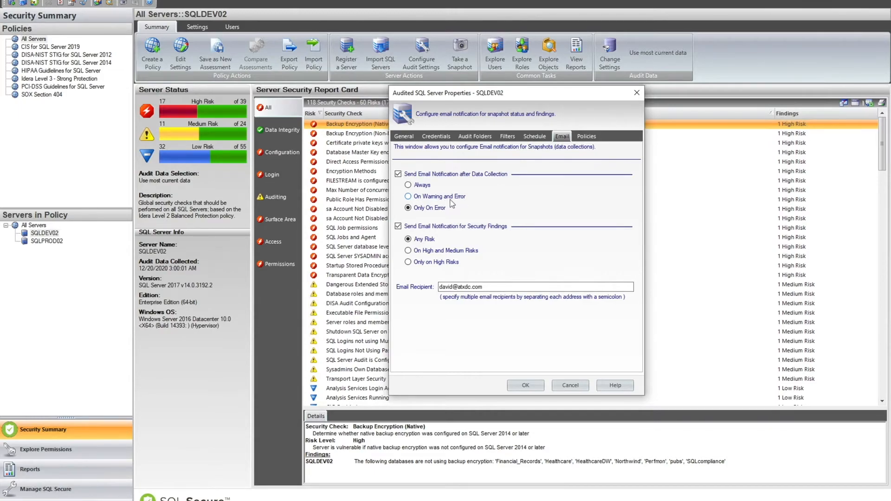
{"action": "left_click", "coordinate": [414, 186]}
Step: Review the policies that can include SQLDEV02, highlighting DISA-NIST STIG for SQL Server 2014 through SOX Section 404, and close its properties without saving
{"action": "left_click", "coordinate": [586, 136]}
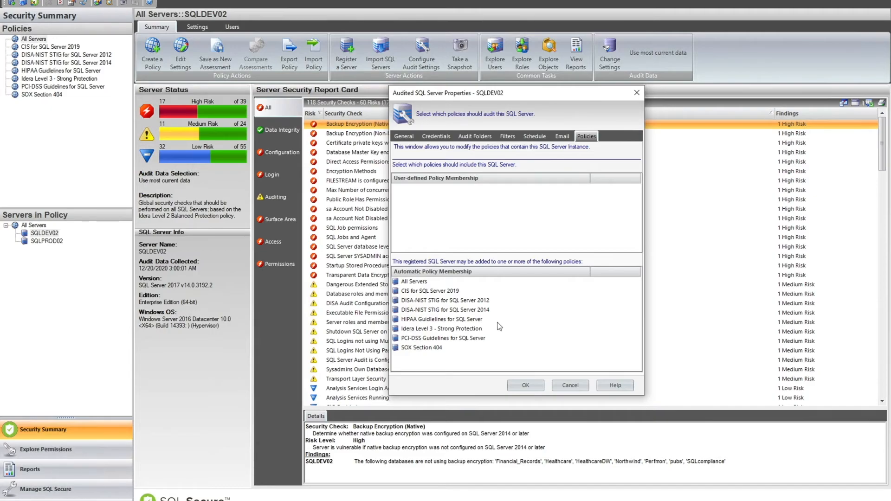
{"action": "left_click", "coordinate": [402, 281]}
{"action": "left_click", "coordinate": [437, 310]}
{"action": "left_click_drag", "start_coordinate": [441, 322], "coordinate": [428, 351]}
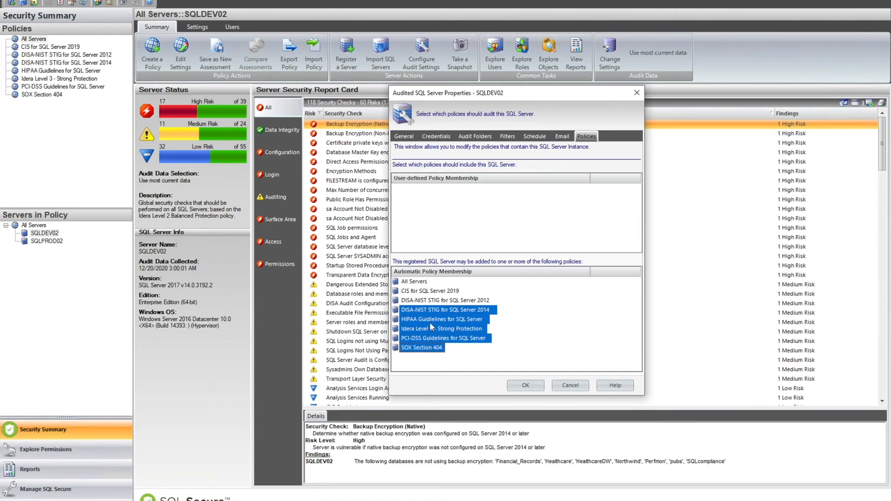
{"action": "left_click", "coordinate": [575, 385]}
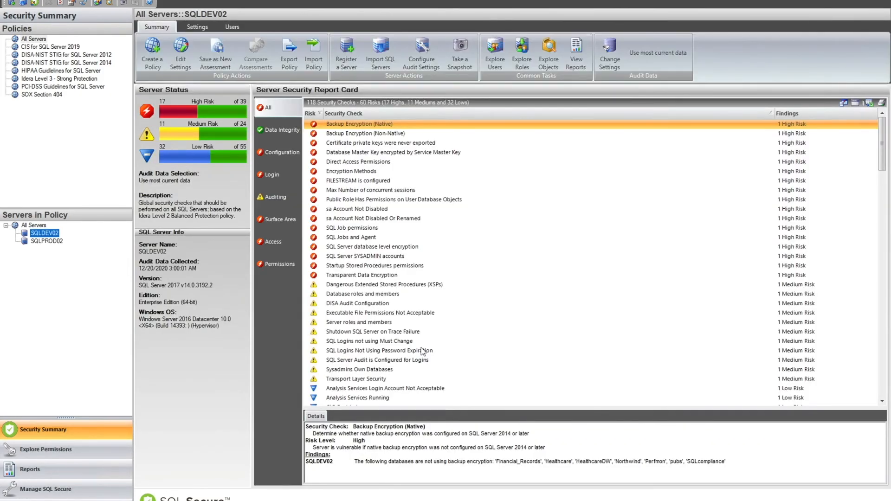